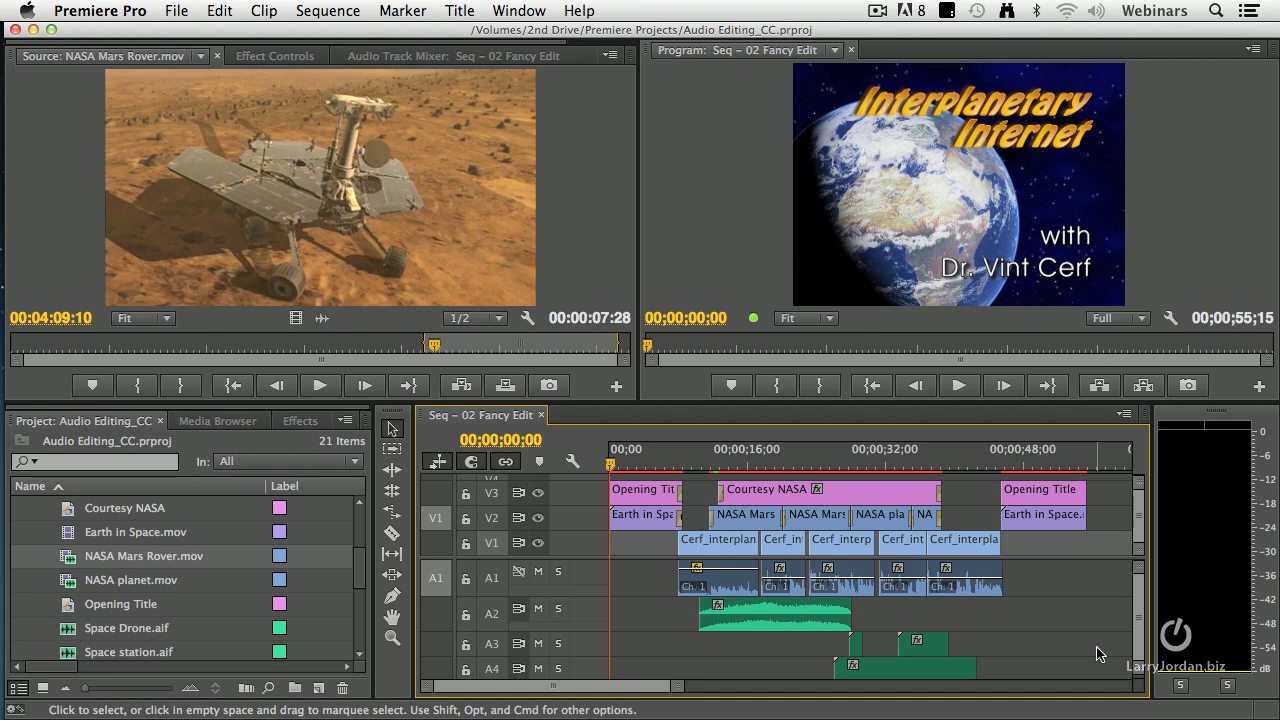
- Open Edit > Edit in Adobe Audition > Sequence to send the whole sequence
scroll(1097, 654, down, 5)
scroll(1097, 654, up, 5)
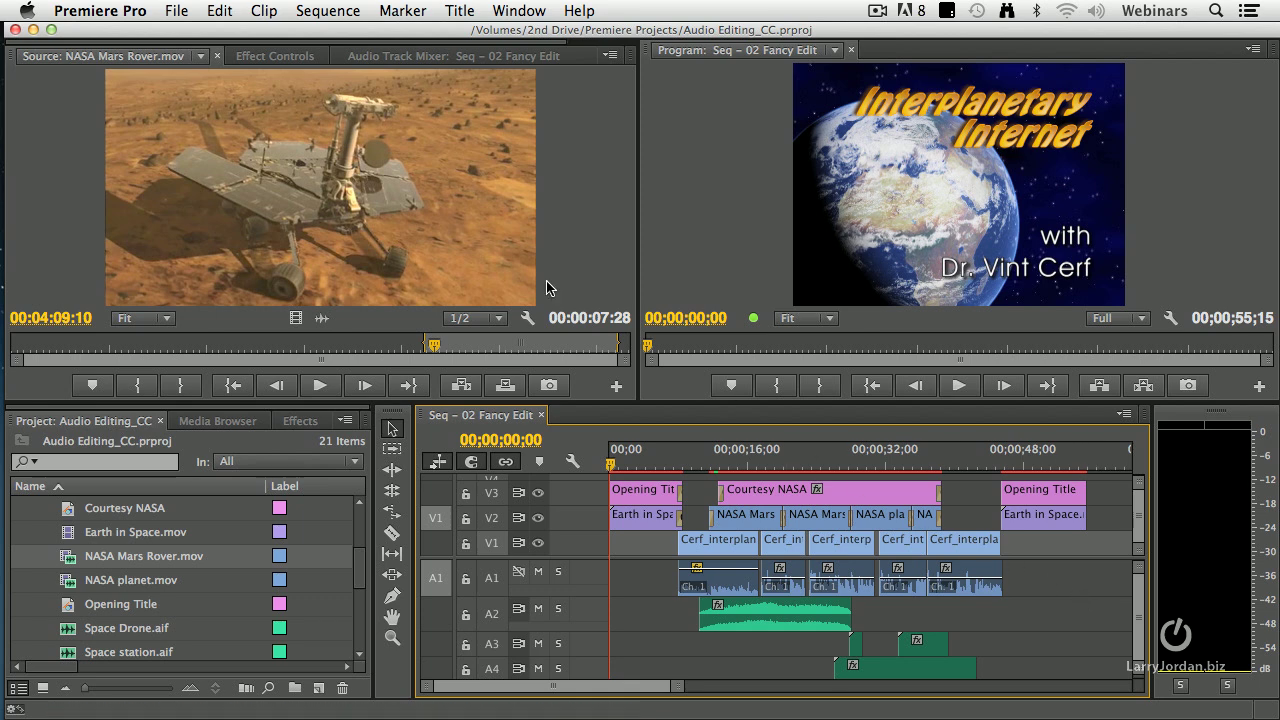
click(216, 12)
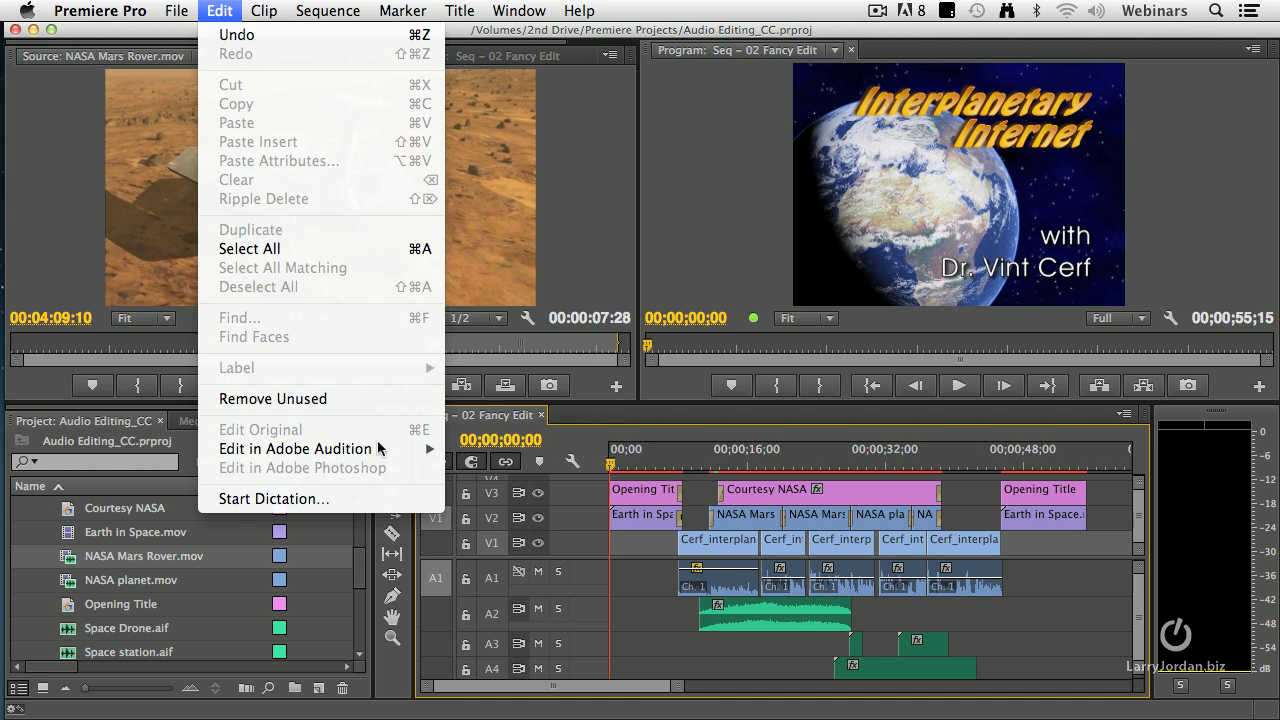
mouse_move(383, 452)
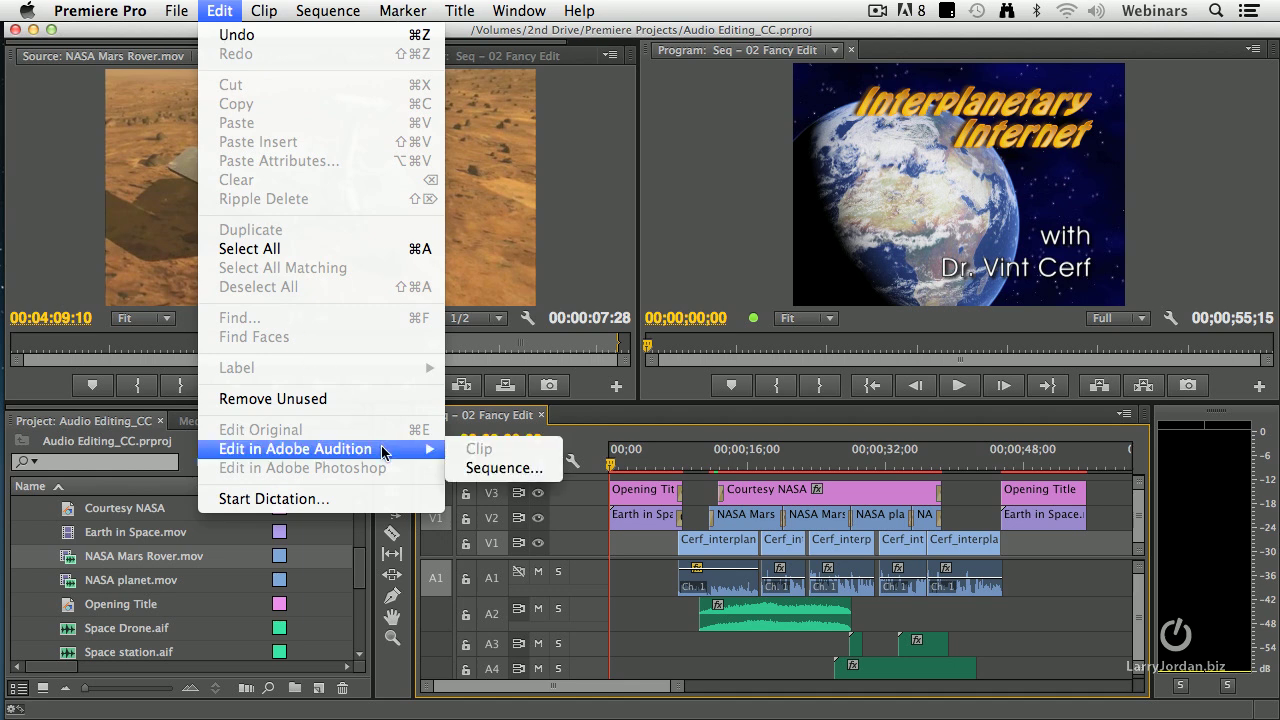
click(545, 469)
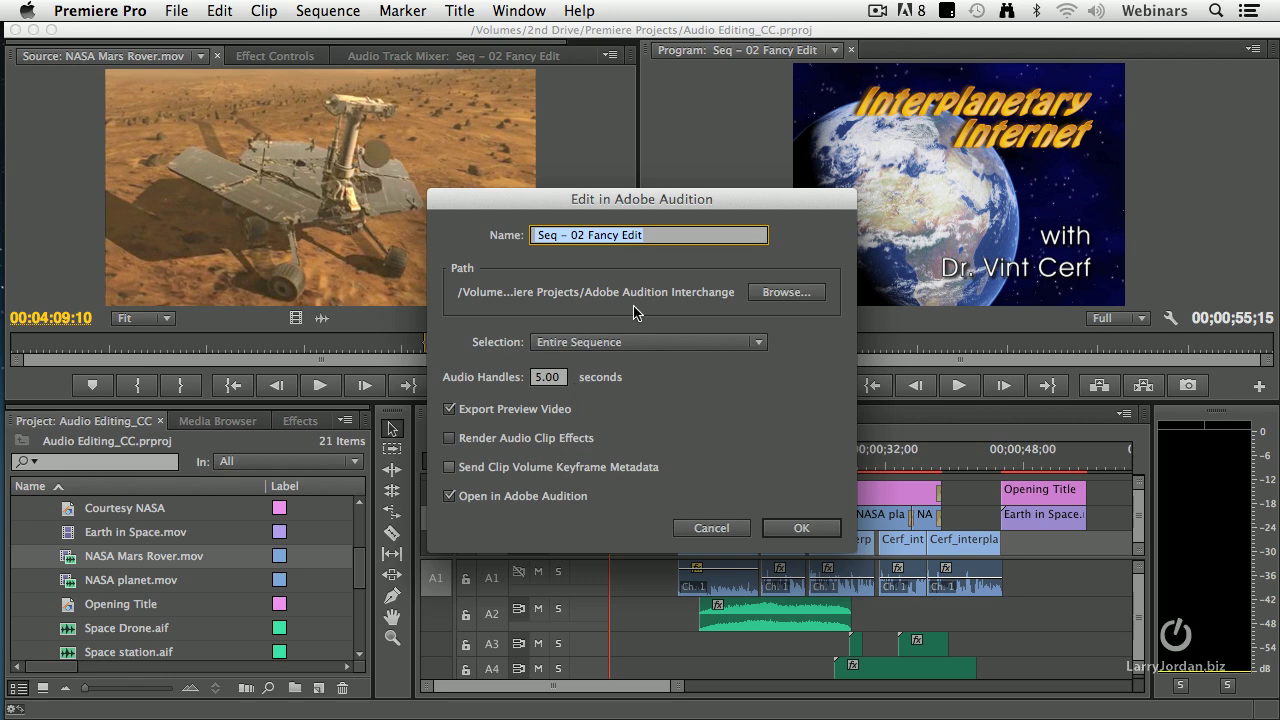
- Set the save folder to Adobe Audition Interchange and keep Selection at Entire Sequence
click(786, 292)
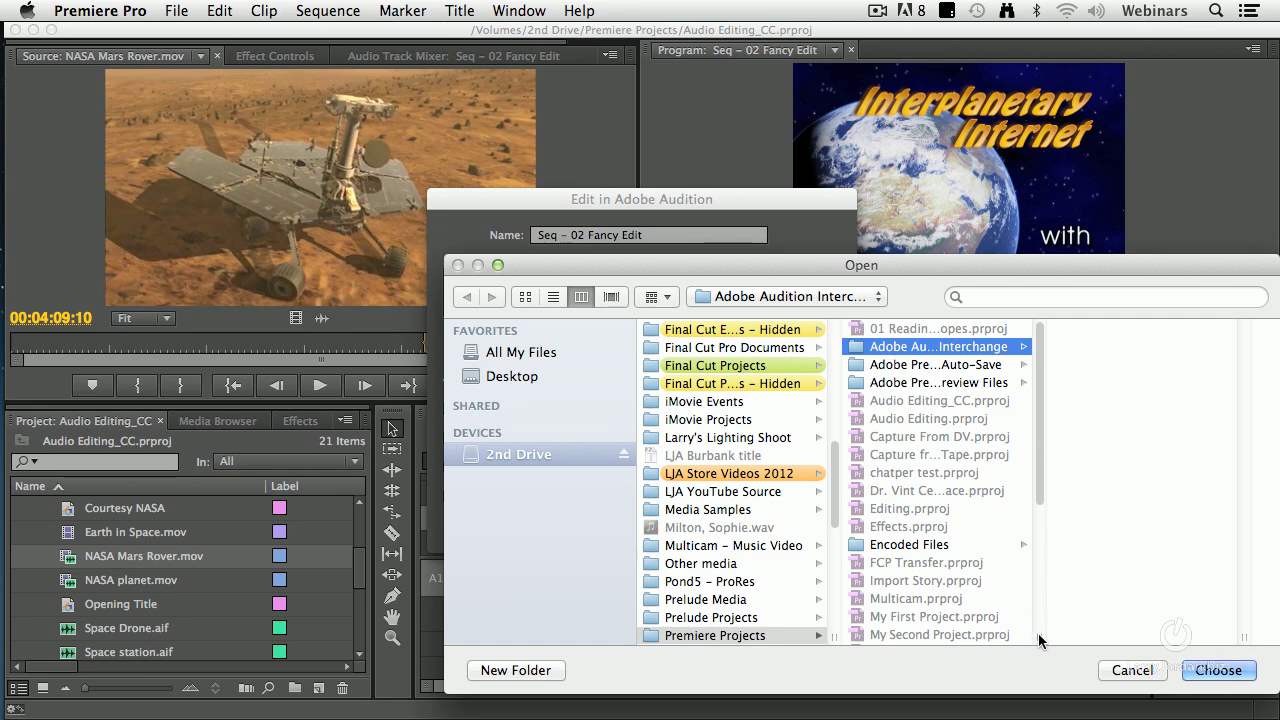
drag(1037, 637, 1110, 630)
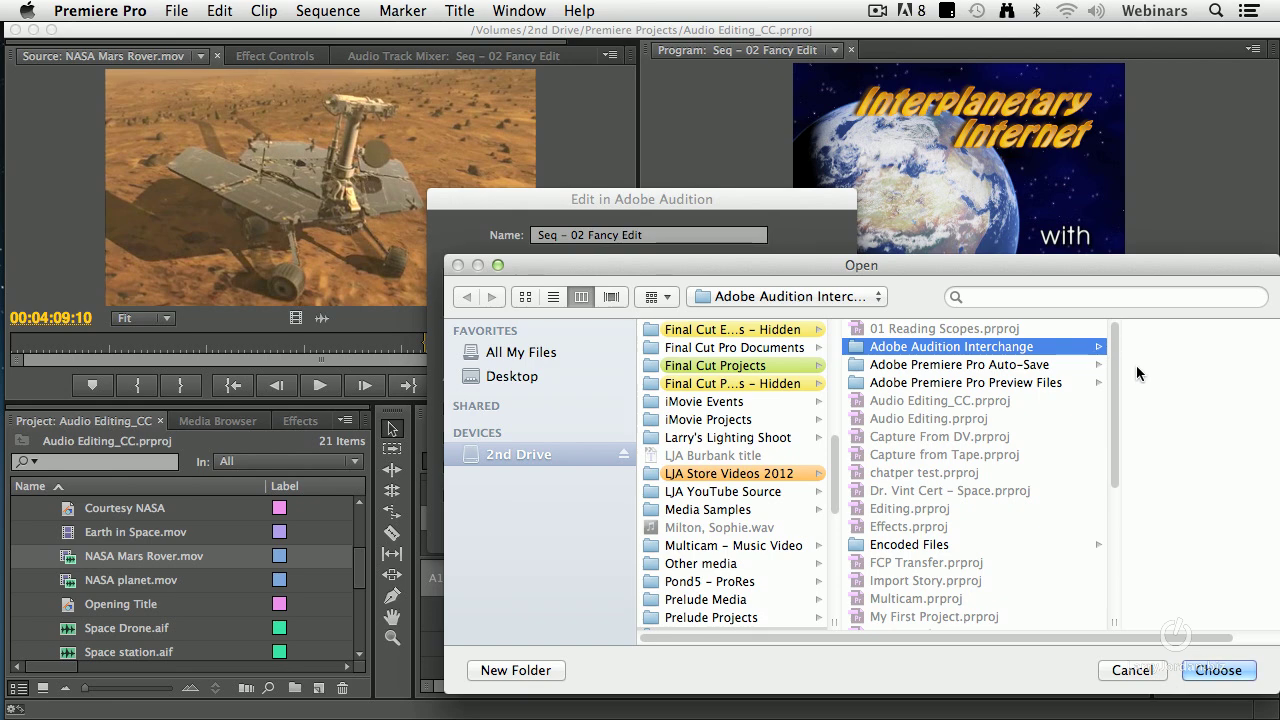
click(1212, 670)
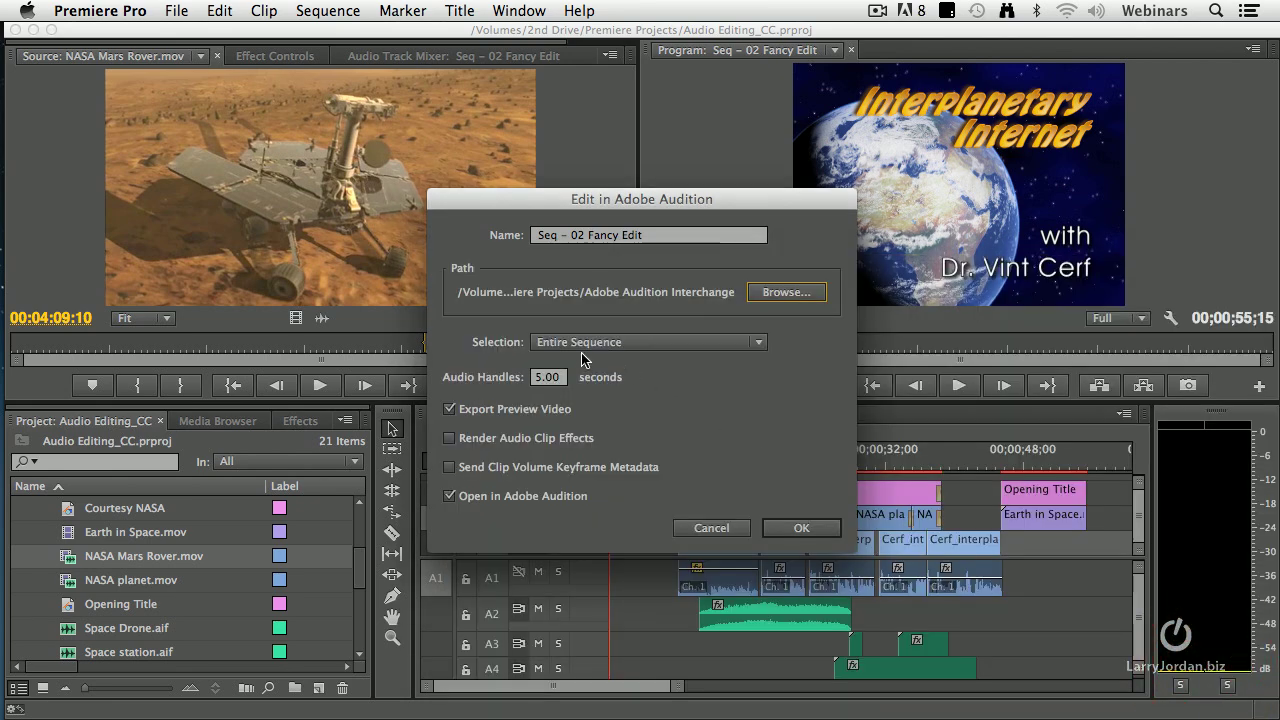
click(671, 350)
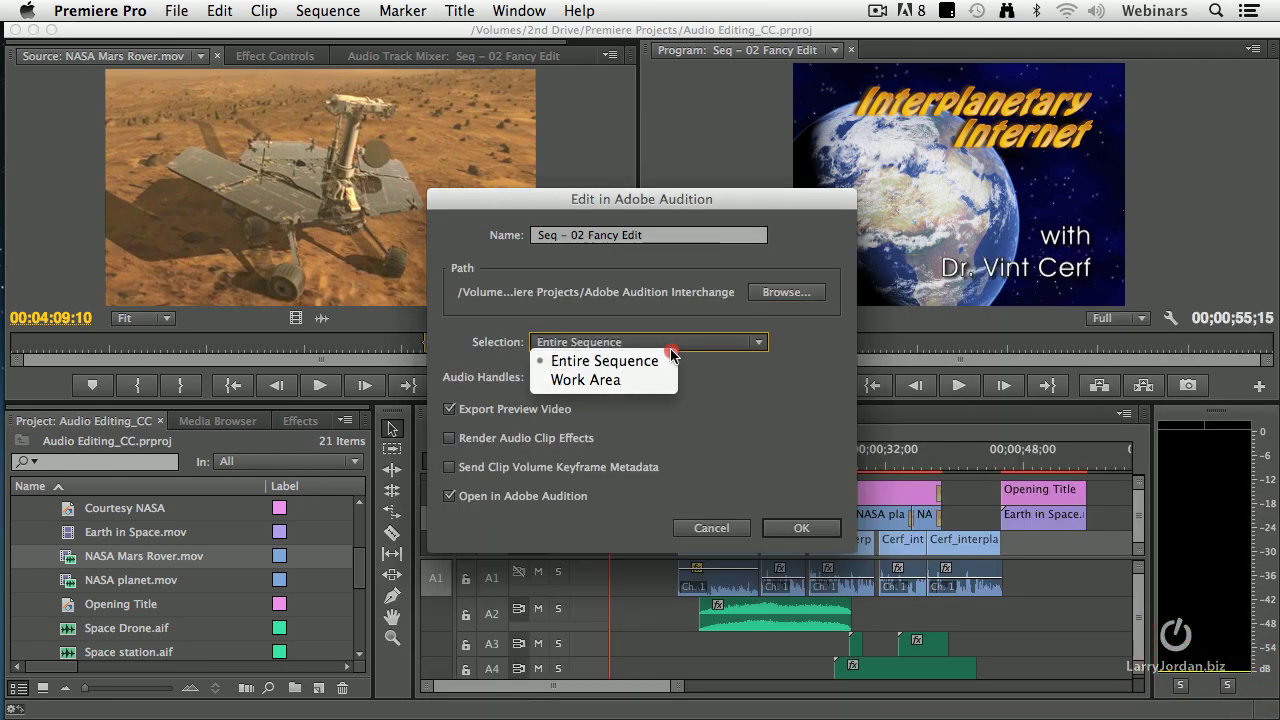
click(723, 396)
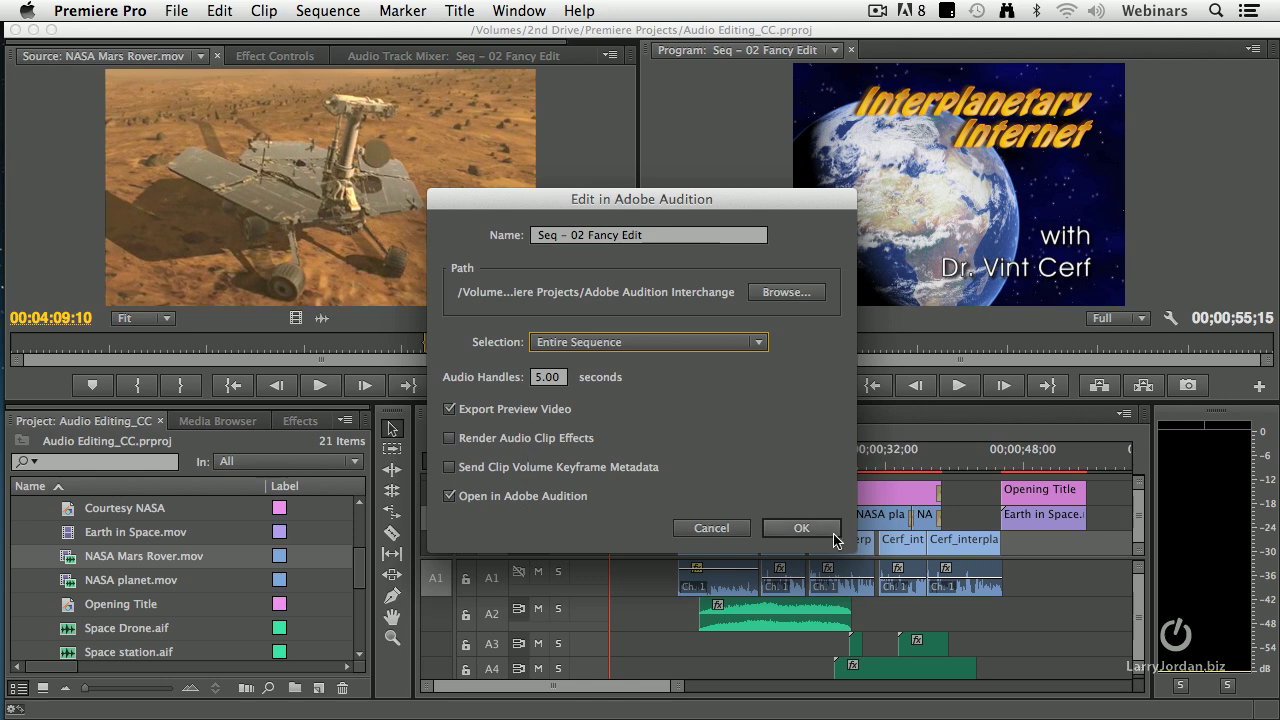
- Send Seq – 02 Fancy Edit to Audition and shrink tracks so Audio 1–6 and Master fit
click(830, 537)
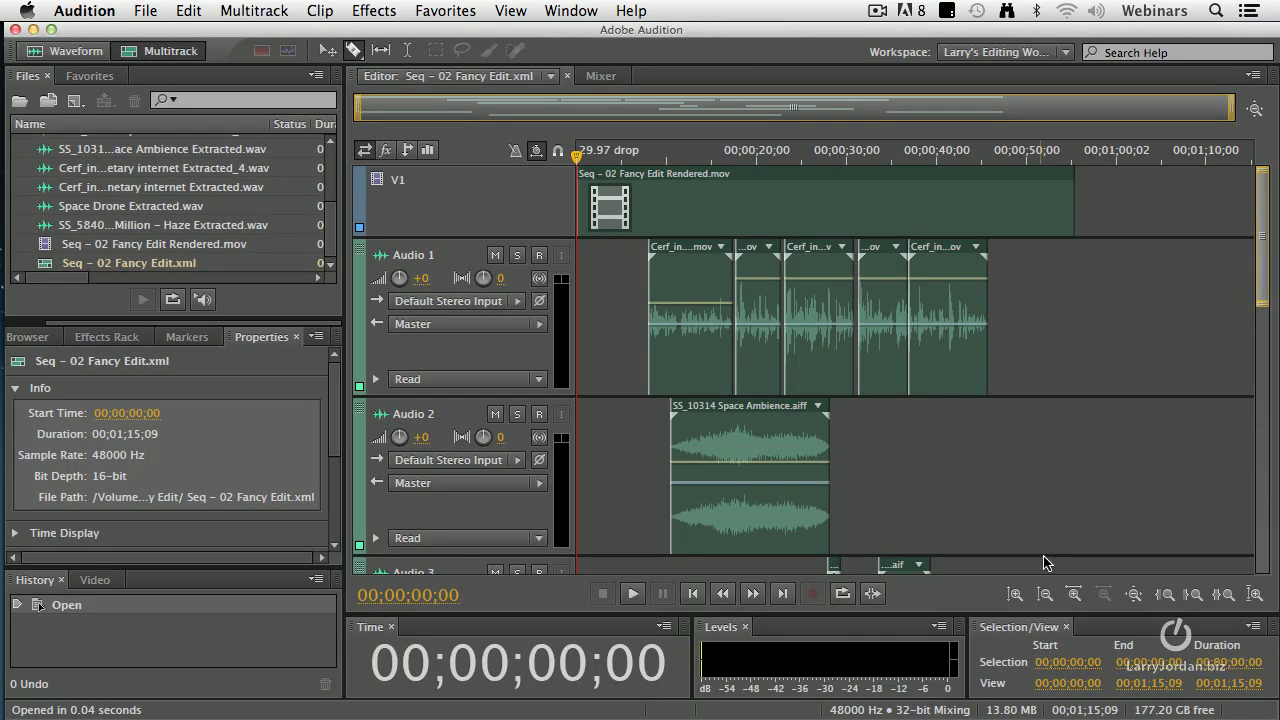
scroll(455, 230, down, 2)
scroll(455, 230, down, 3)
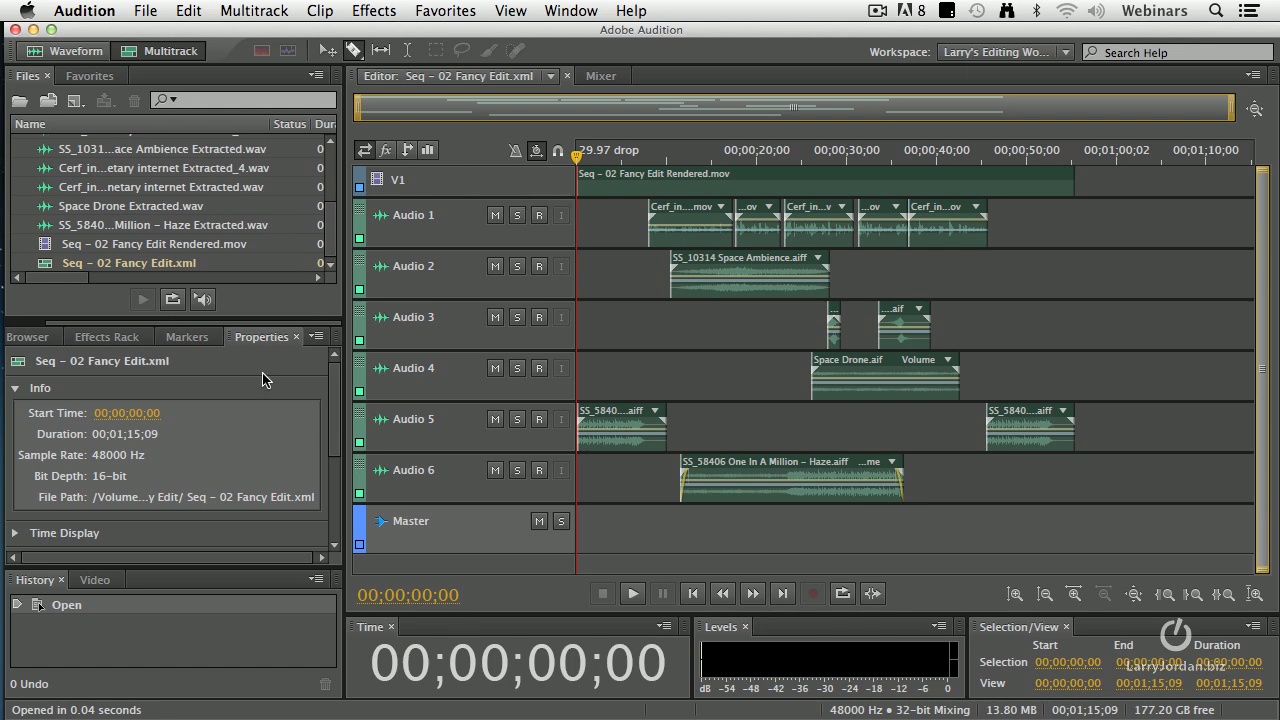
- Switch to the Edit Audio to Video workspace and scrub the session between 00;00;07;18 and 00;00;54;28
click(995, 52)
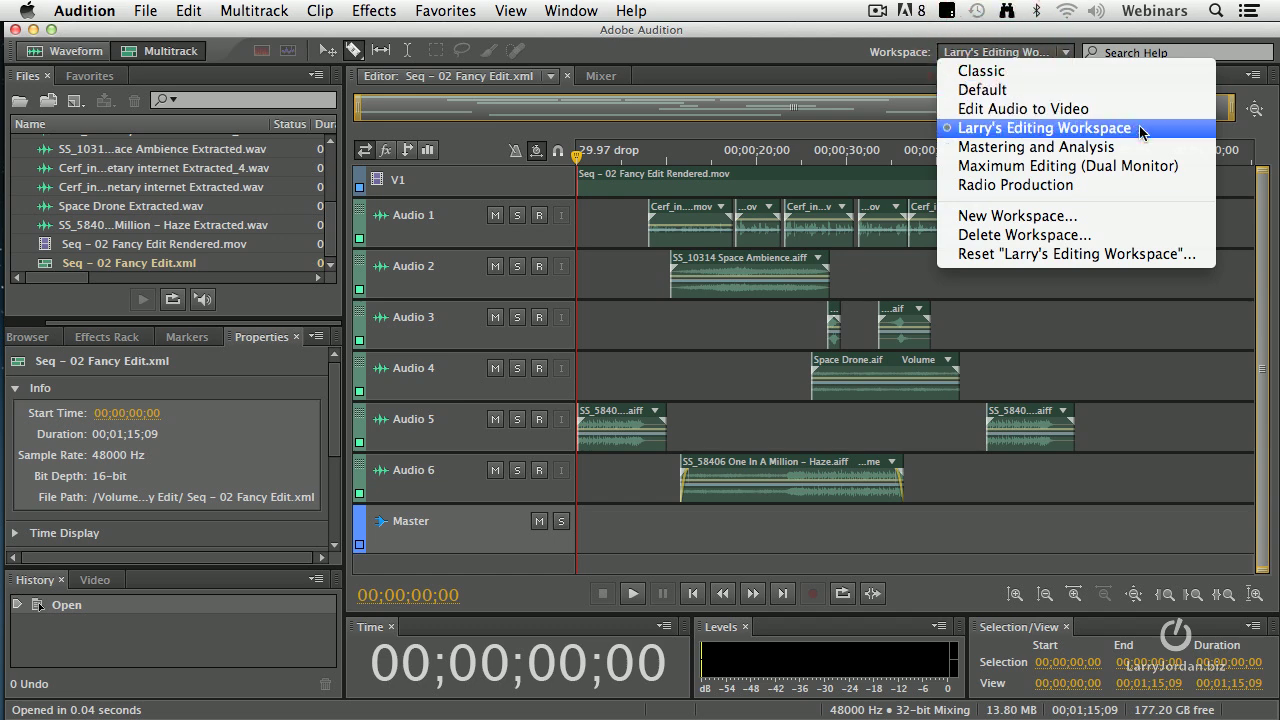
click(1087, 118)
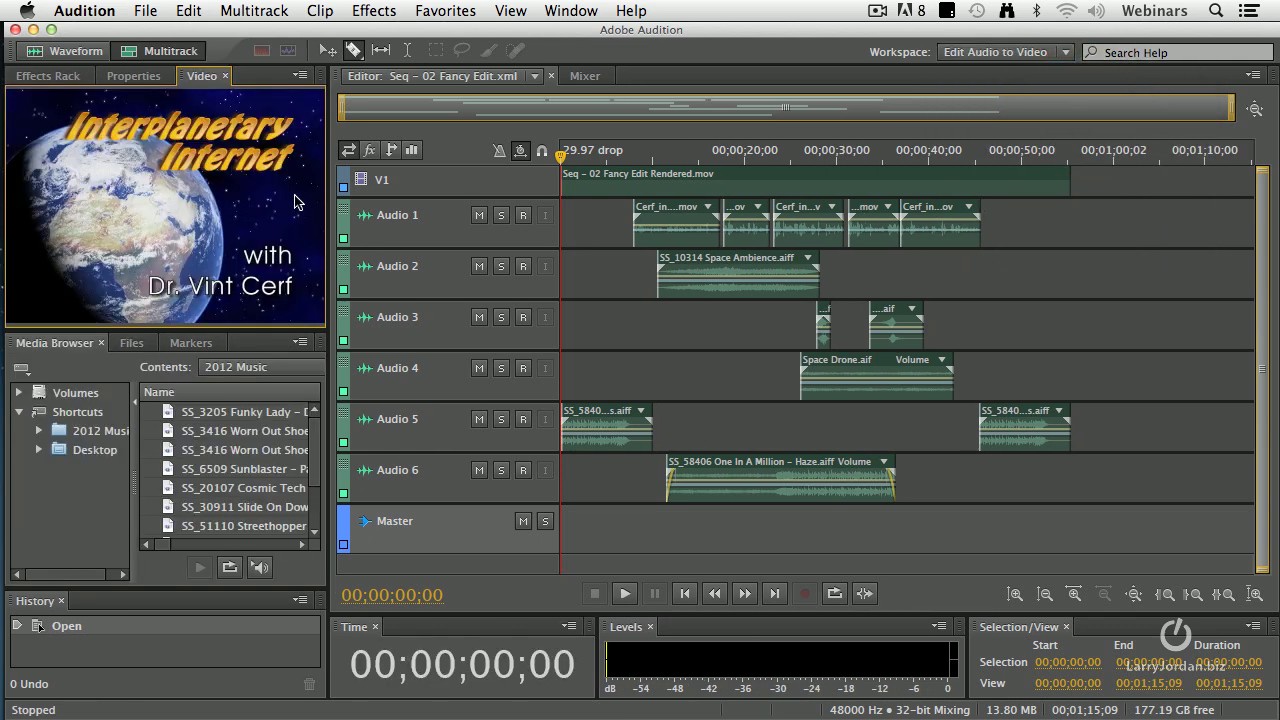
click(632, 152)
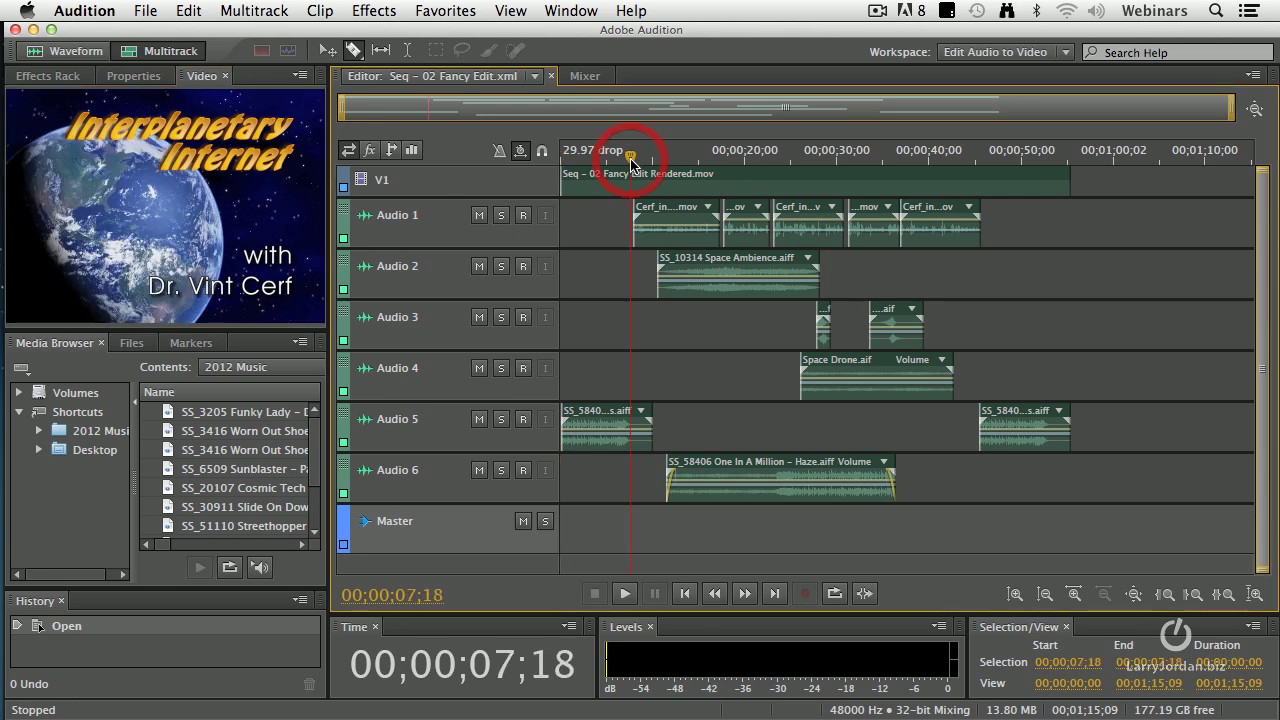
drag(762, 160, 1007, 156)
click(1066, 153)
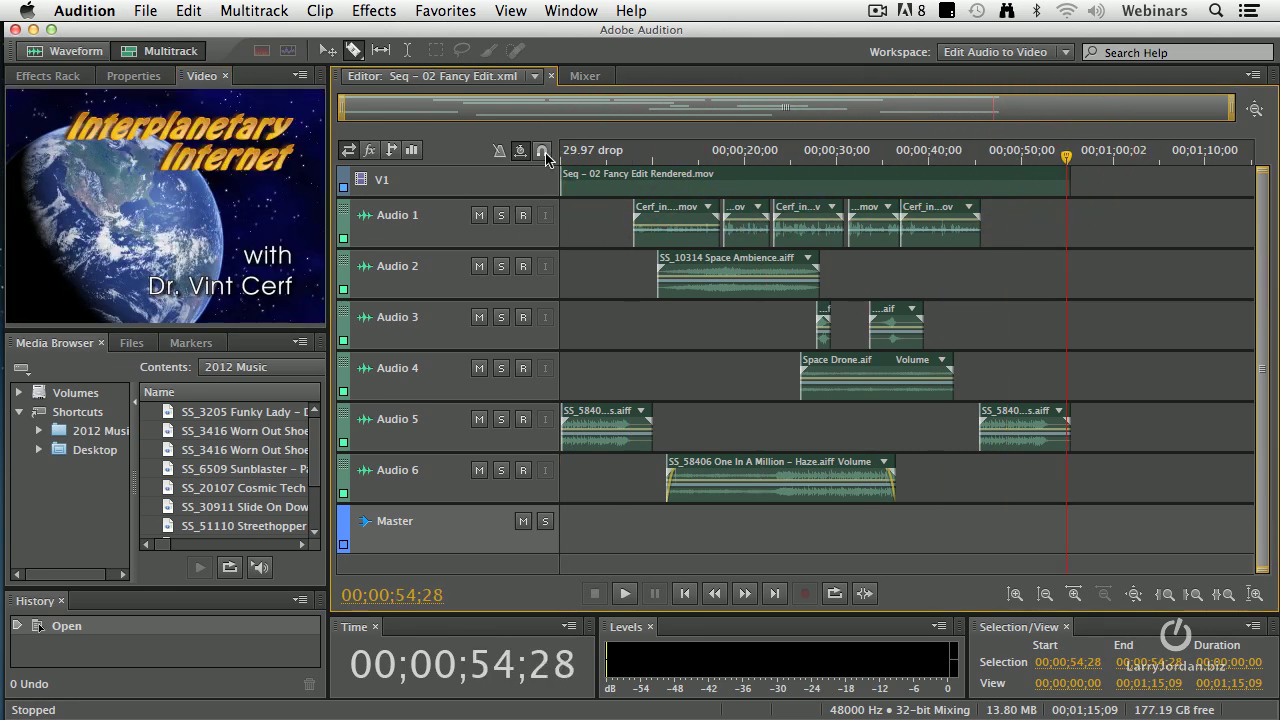
mouse_move(573, 161)
mouse_down()
mouse_move(685, 156)
mouse_move(572, 157)
mouse_up()
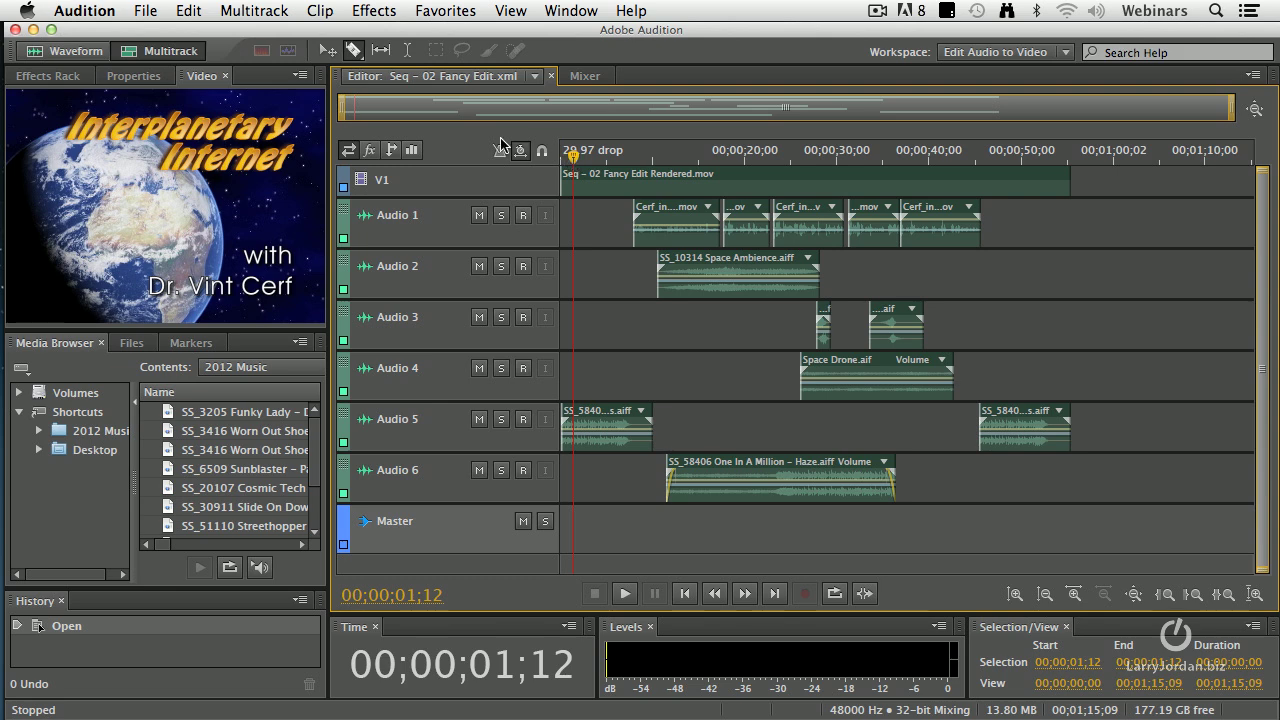
- Export the session to Premiere Pro as a 48000 Hz stereo mixdown file
click(262, 9)
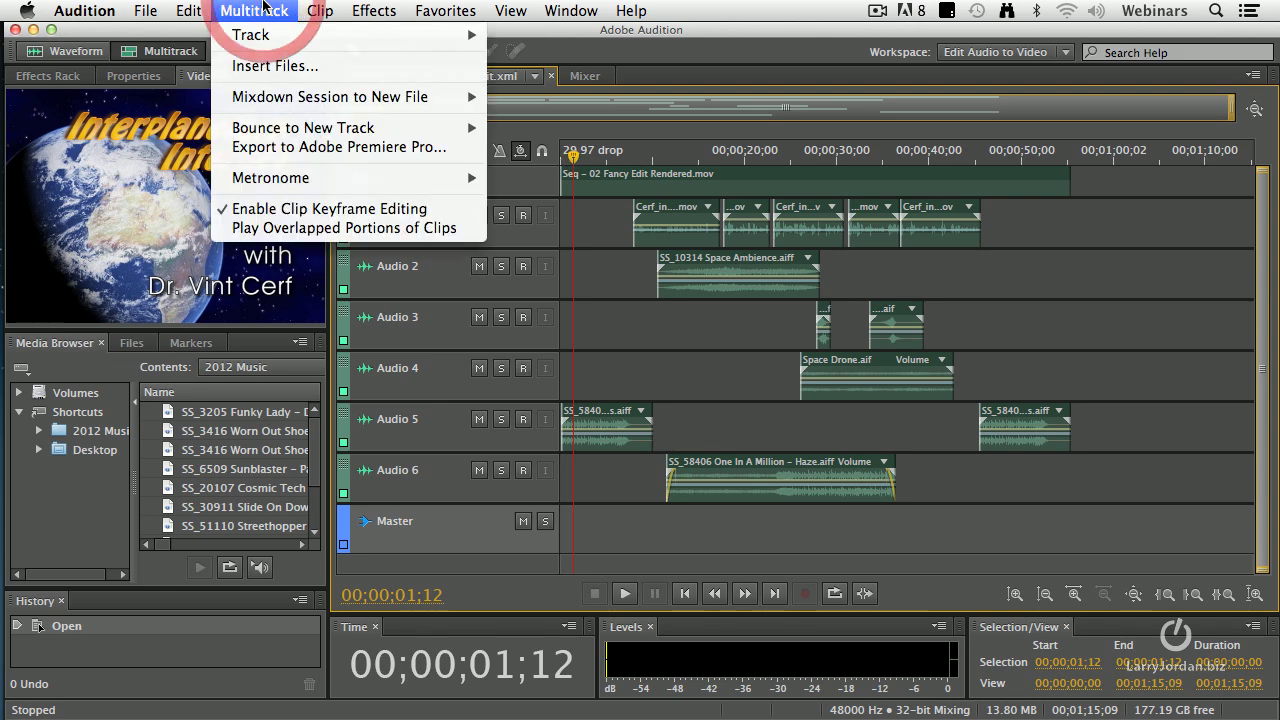
click(383, 156)
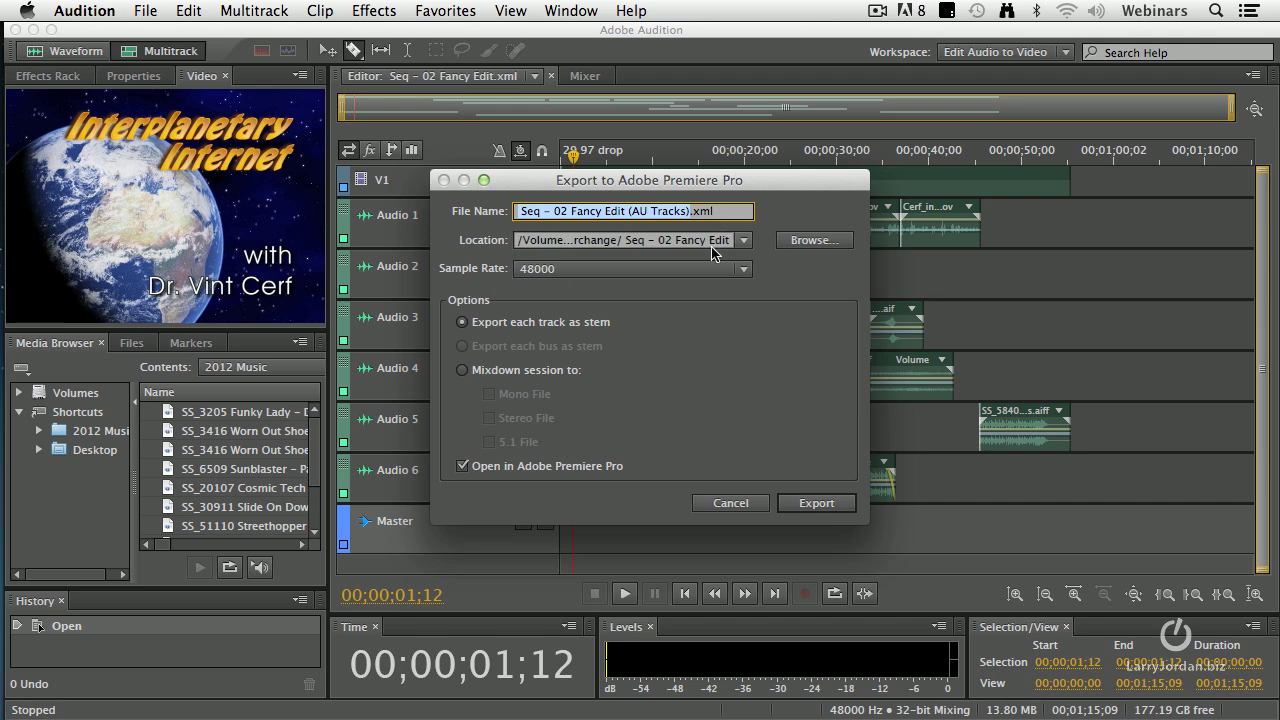
click(611, 269)
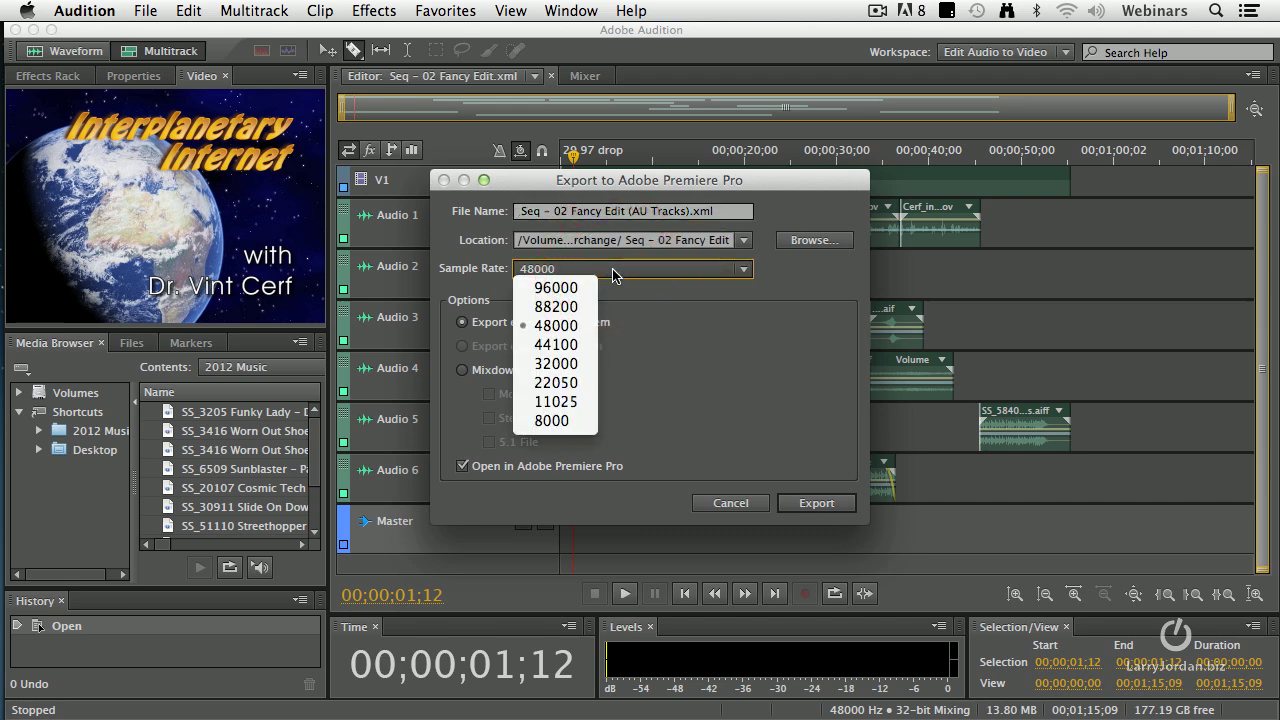
click(590, 328)
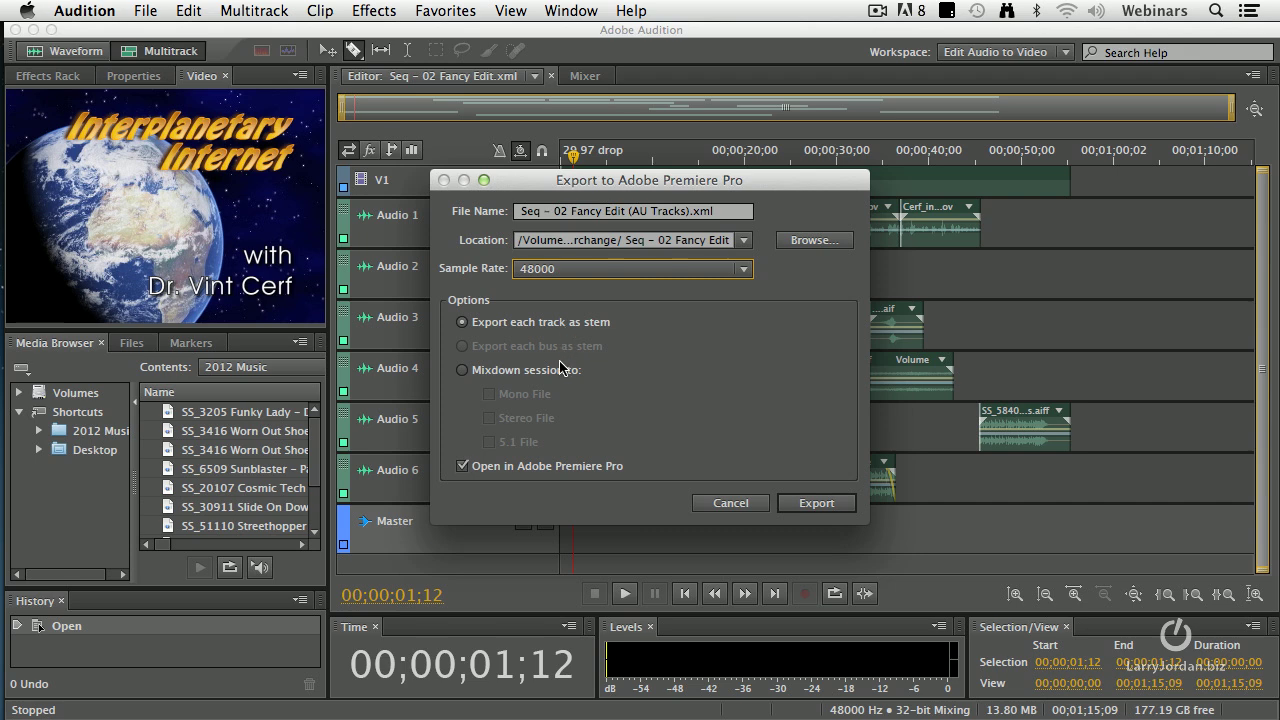
click(468, 370)
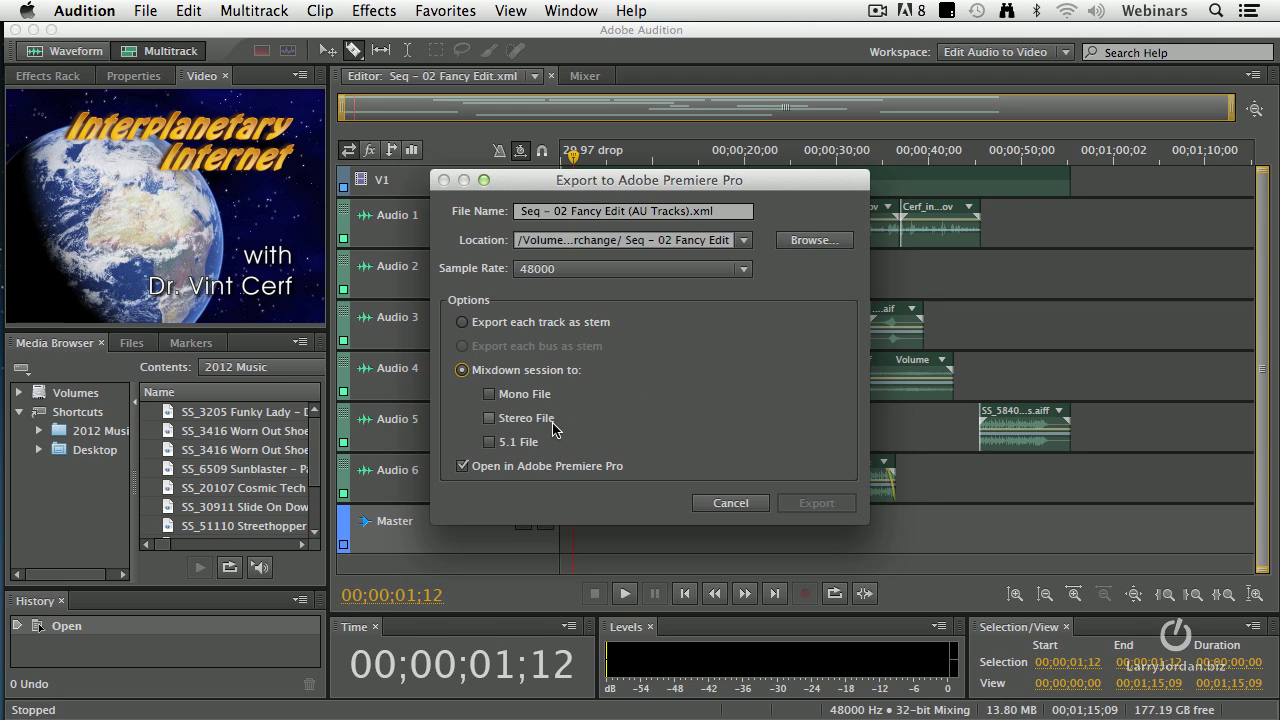
click(490, 420)
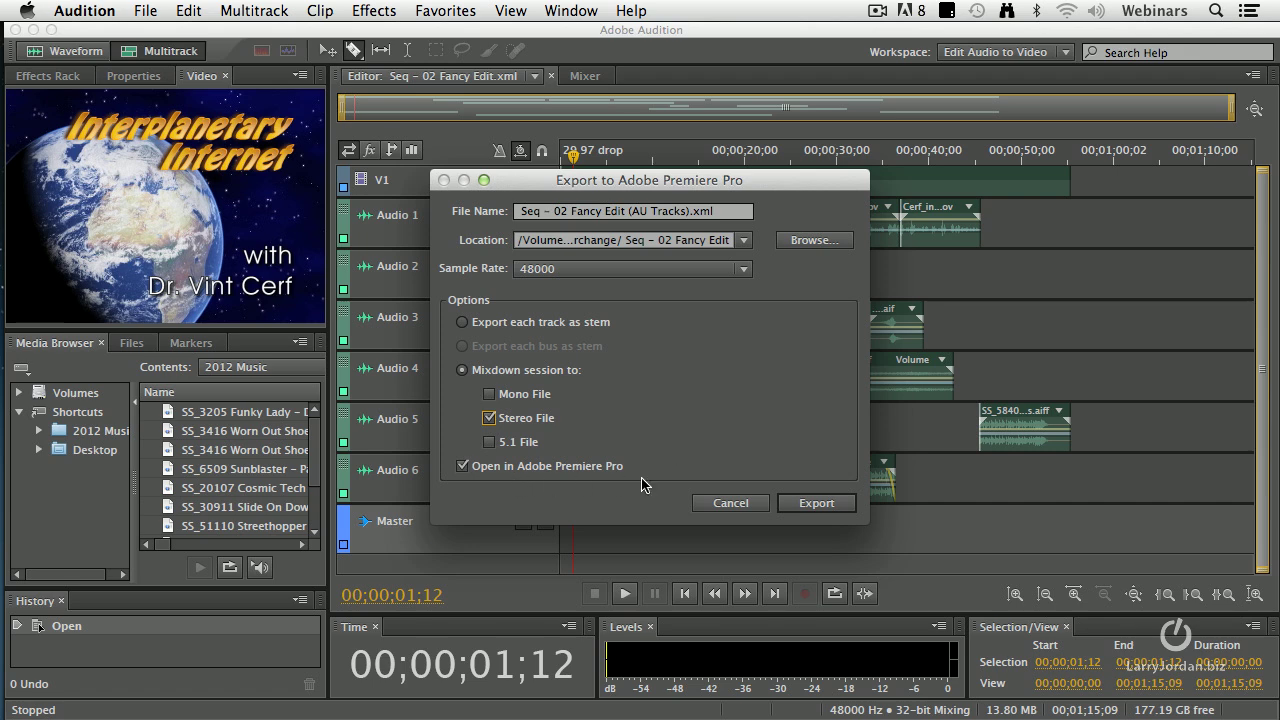
click(812, 506)
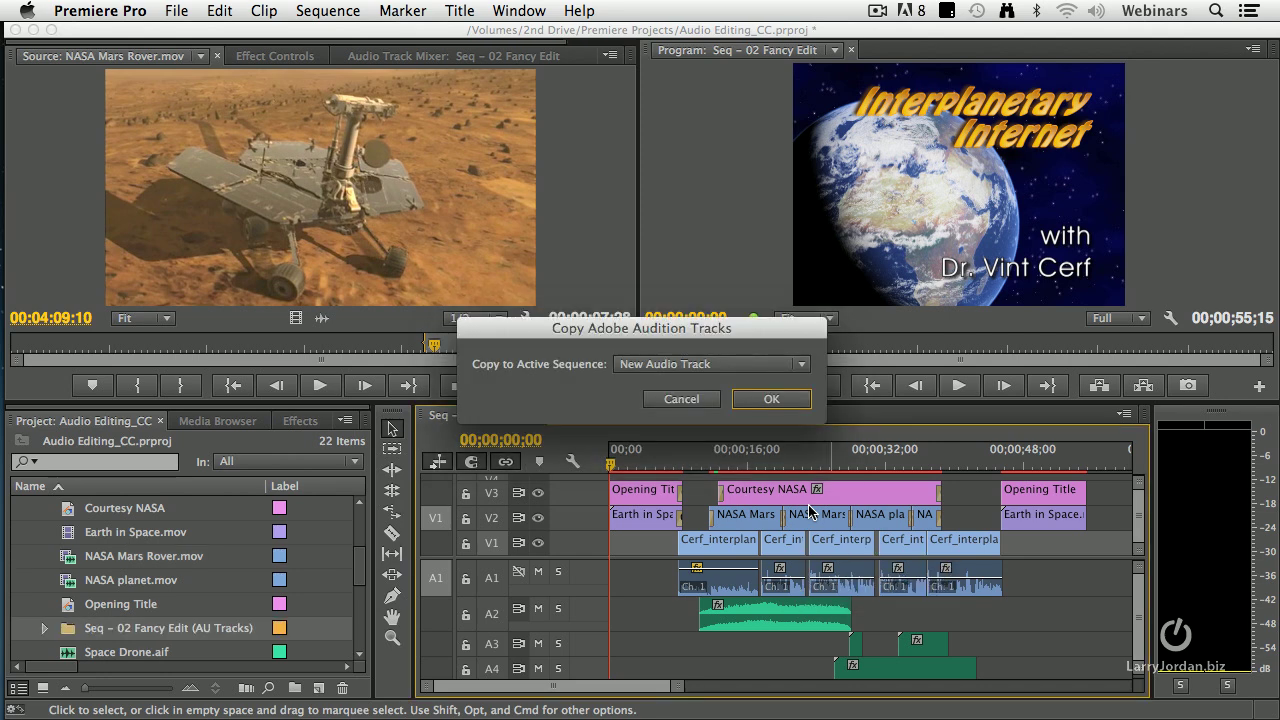
- Copy the Audition mixdown to a new audio track, A7, and check it in the timeline
click(799, 366)
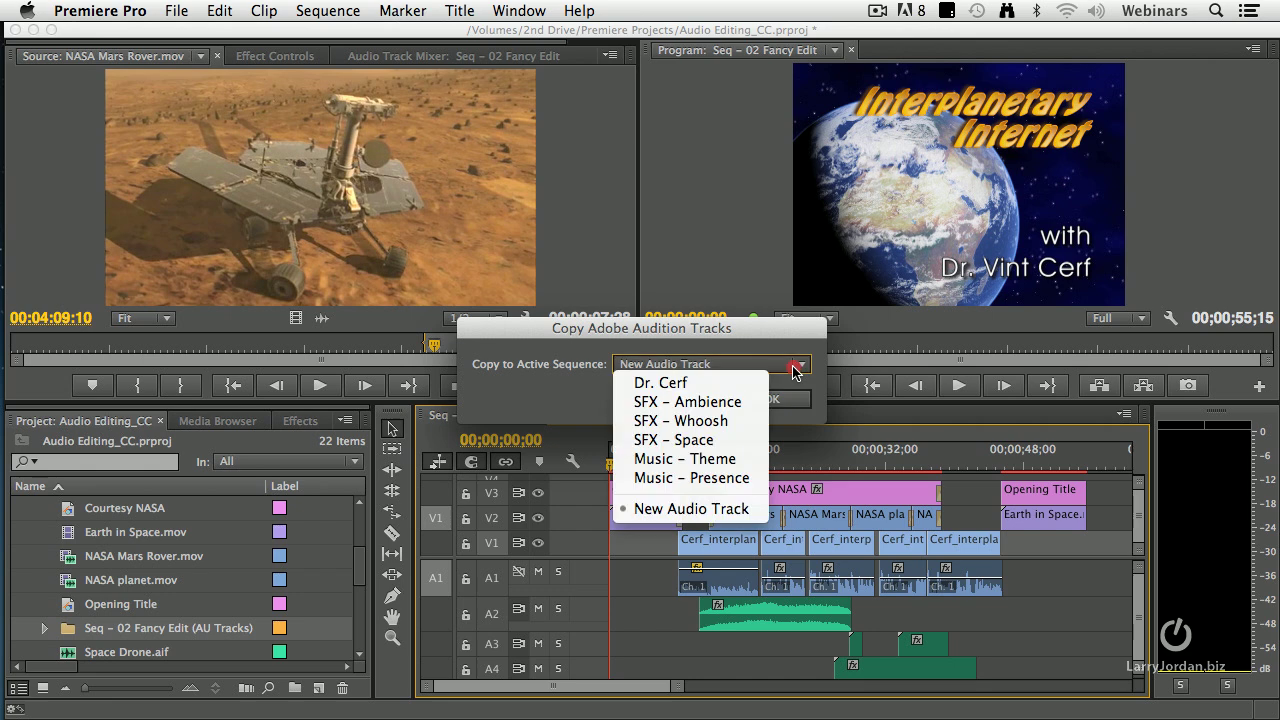
click(724, 362)
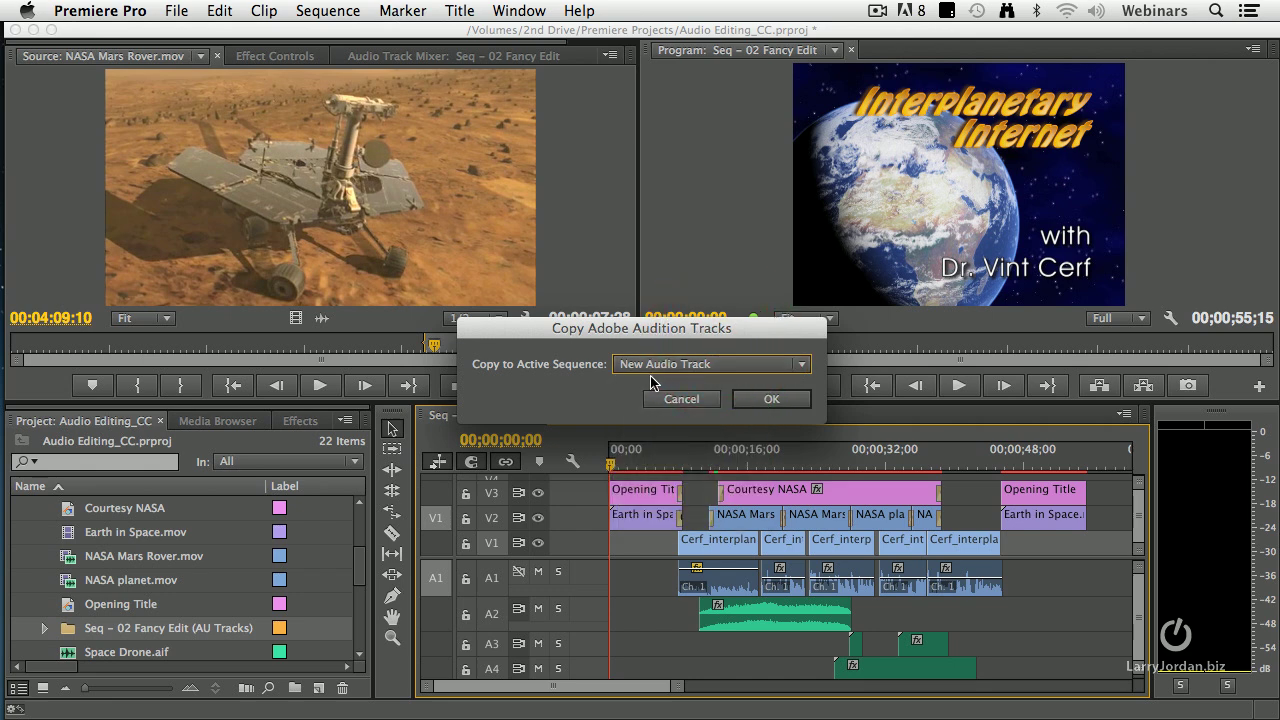
click(772, 400)
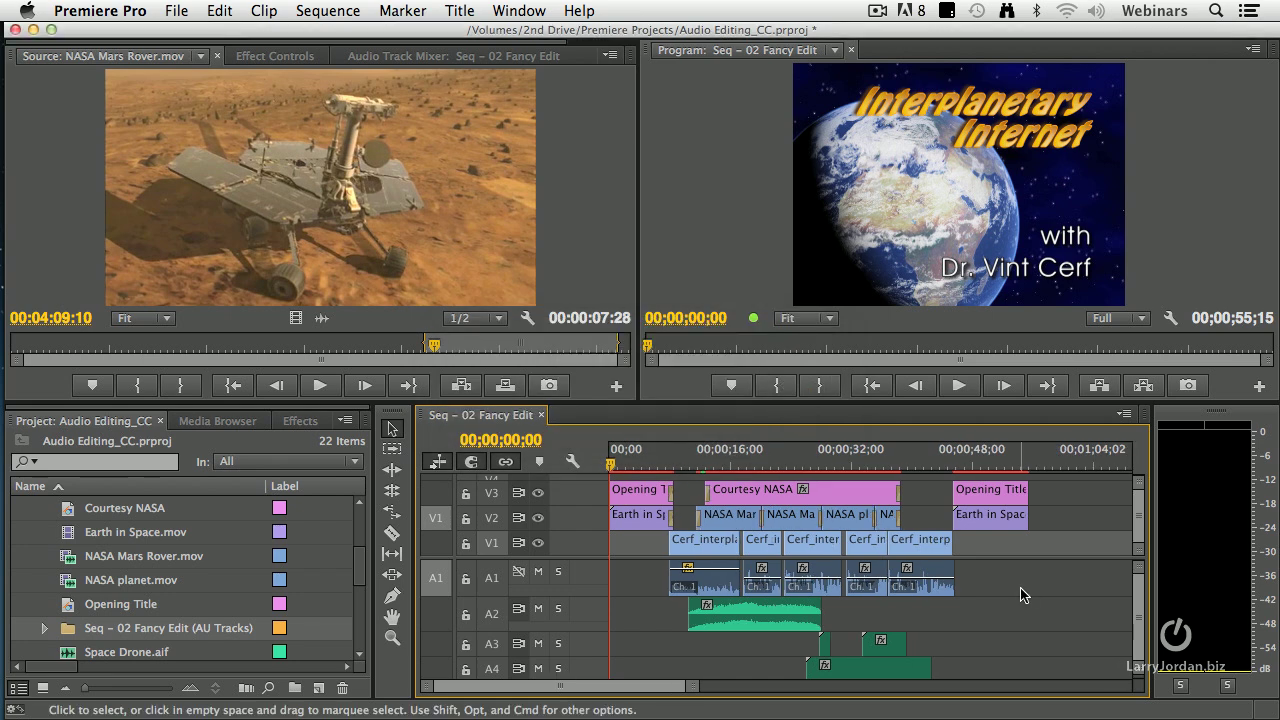
scroll(1020, 587, down, 5)
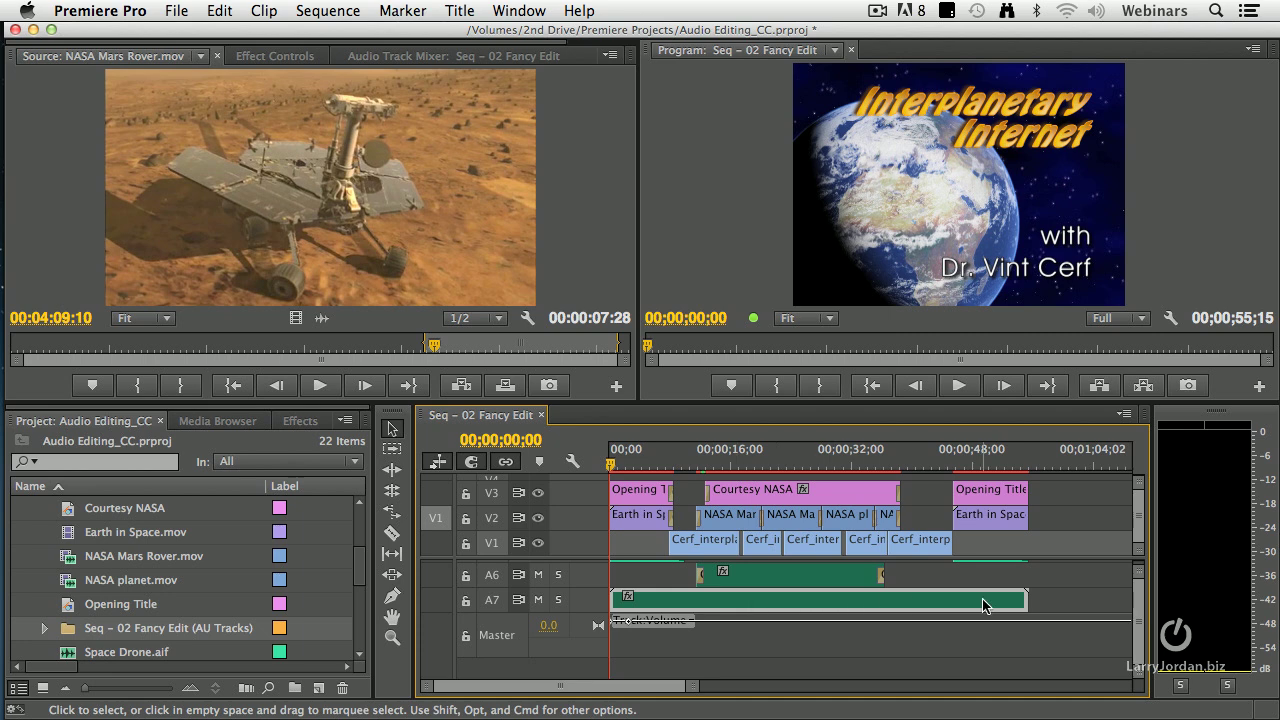
scroll(1069, 598, up, 5)
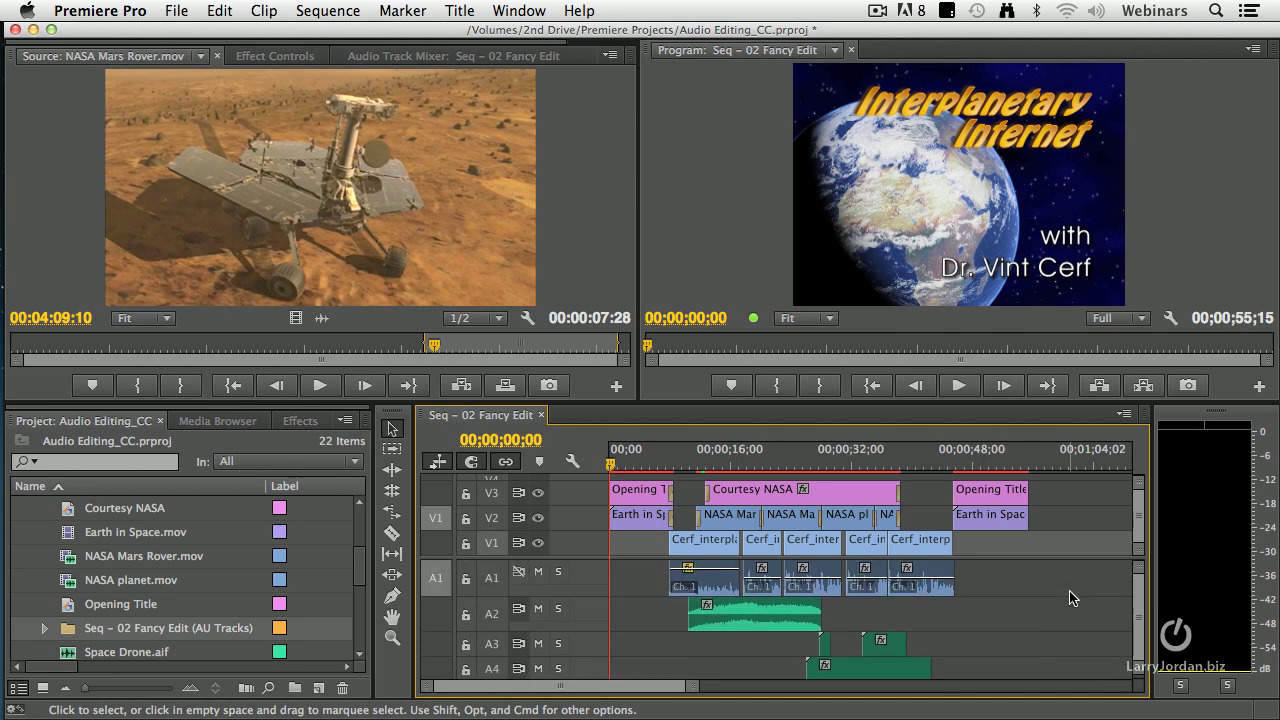